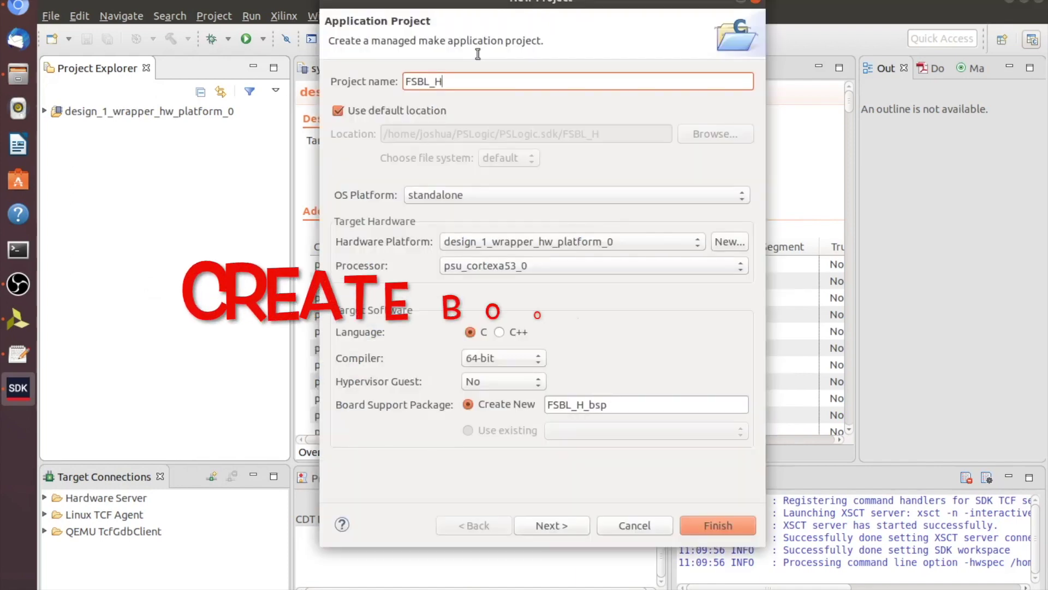
# - Set the standalone BSP's stdin and stdout peripherals to psu_uart_1
pyautogui.write('W')
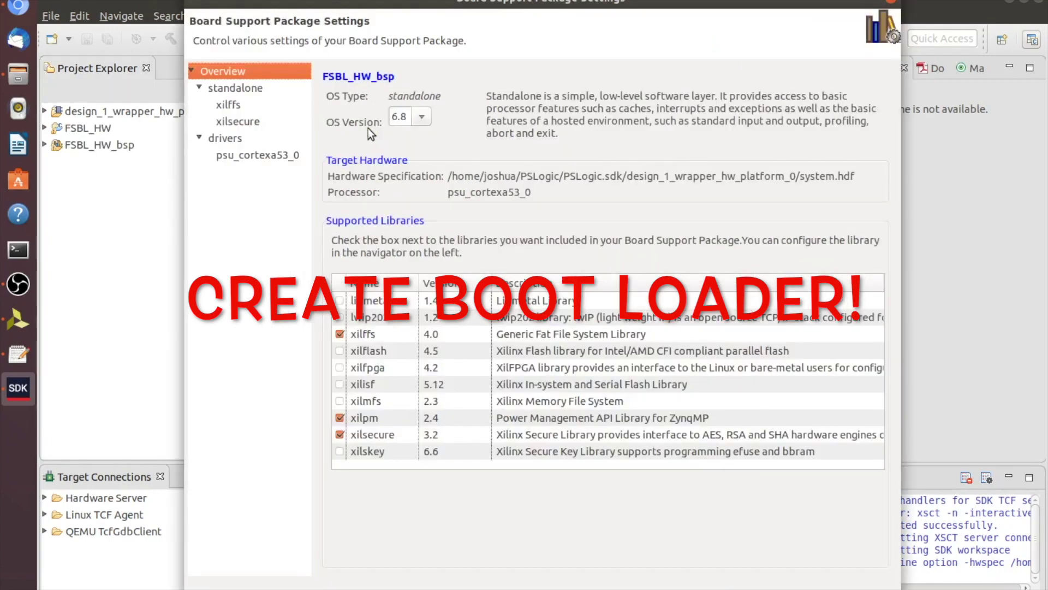
pyautogui.click(235, 87)
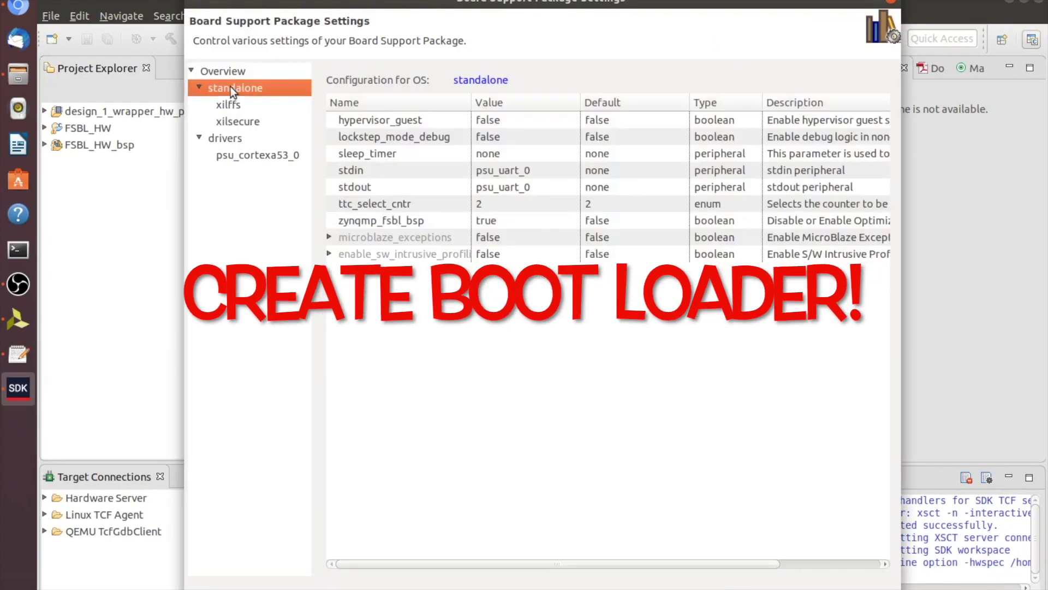
pyautogui.click(571, 169)
pyautogui.click(571, 187)
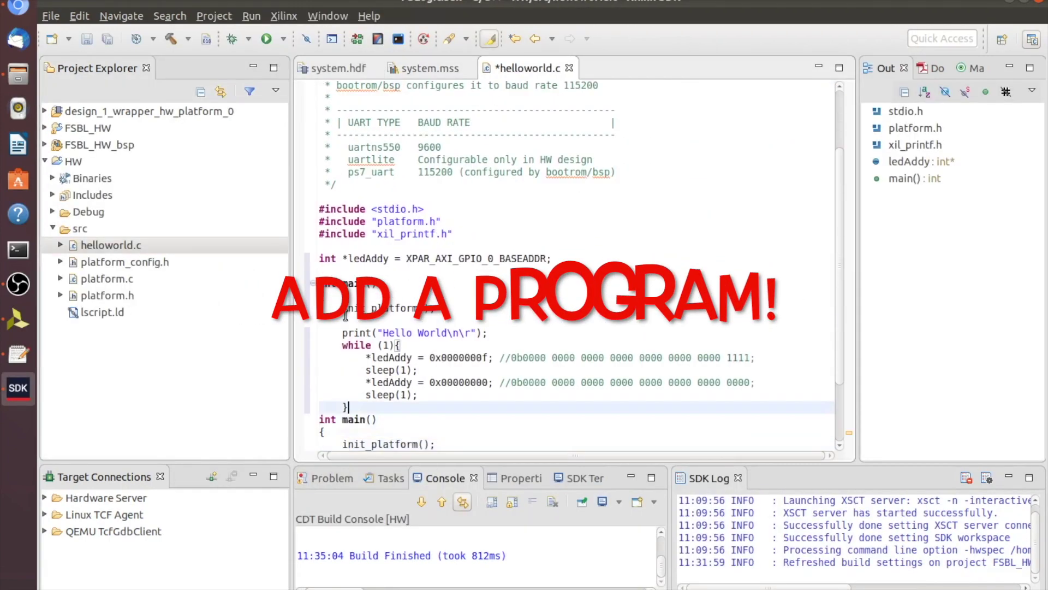
# - Remove the leftover main function, add #include <unistd.h> to helloworld.c, and save it
pyautogui.press('Delete')
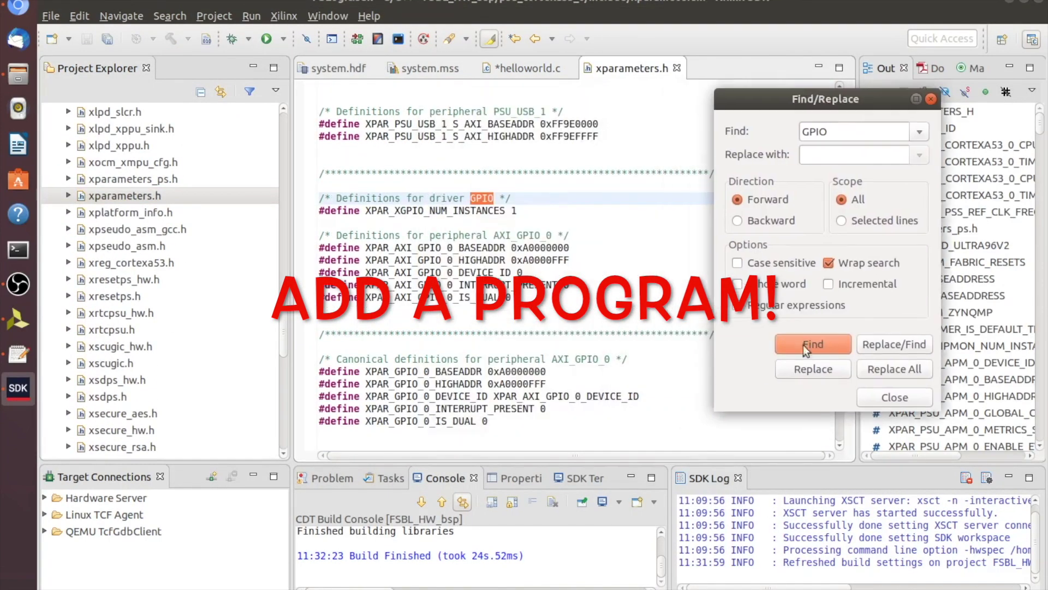
pyautogui.rightClick(493, 247)
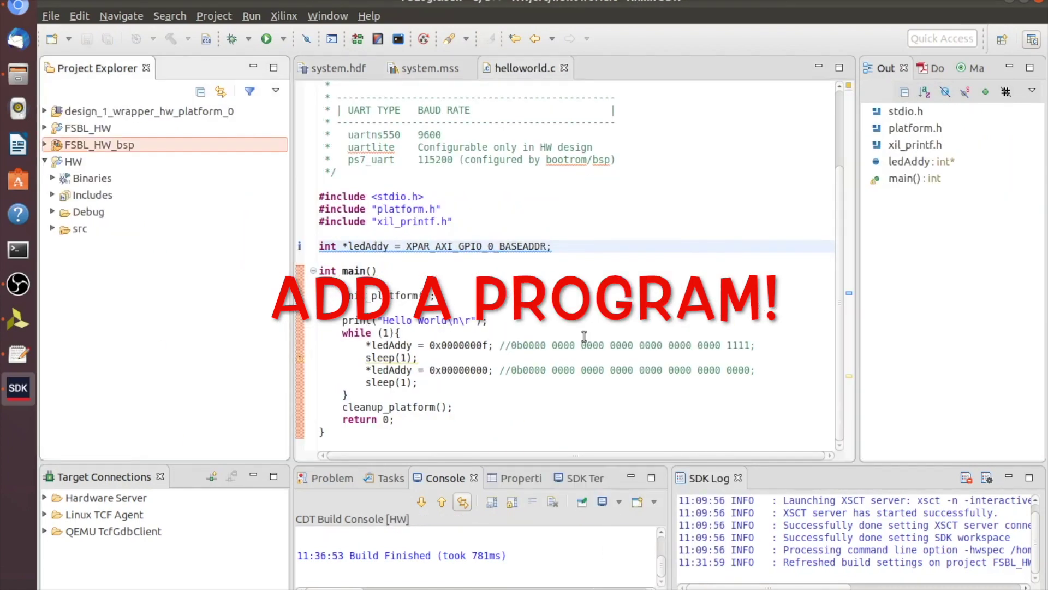
pyautogui.write('#include ')
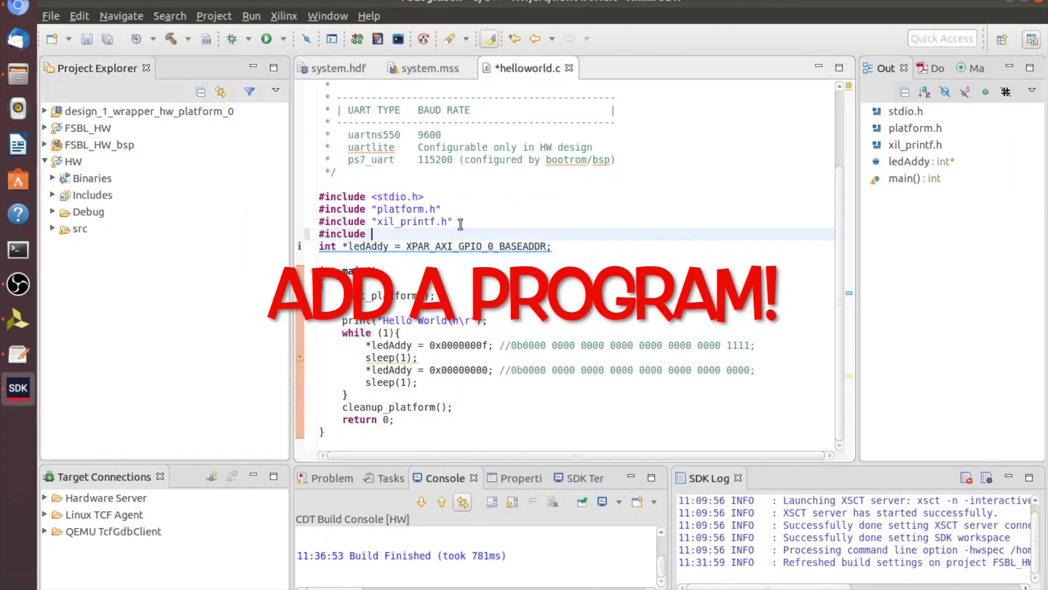
pyautogui.write('<unistd.h>')
pyautogui.press('Return')
pyautogui.scroll(1, 368, 384)
pyautogui.hotkey('ctrl', 's')
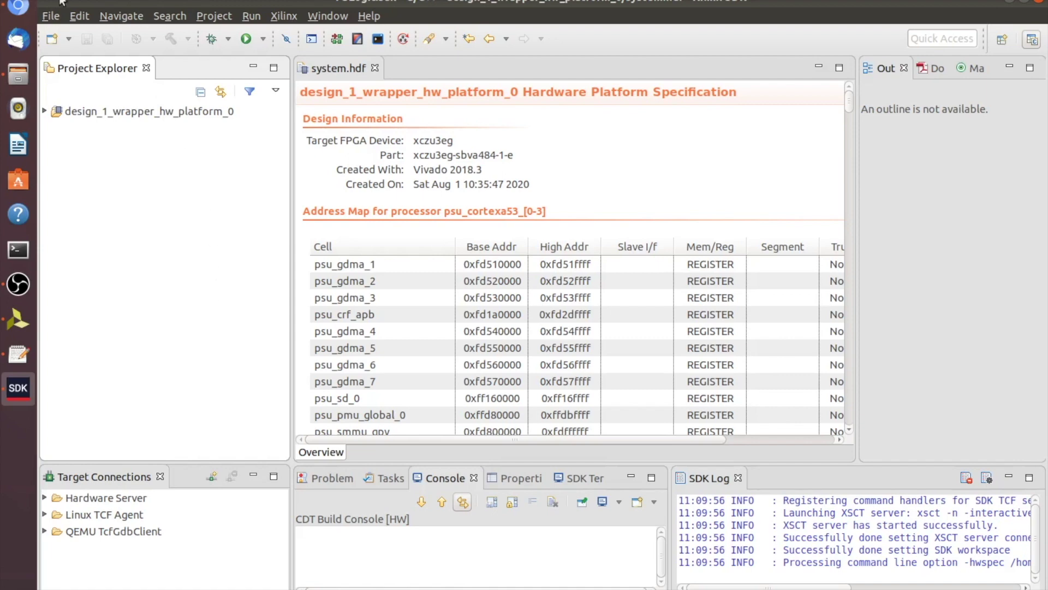
# - Create a new application project named FSBL_HW from the Zynq MP FSBL template
pyautogui.click(51, 16)
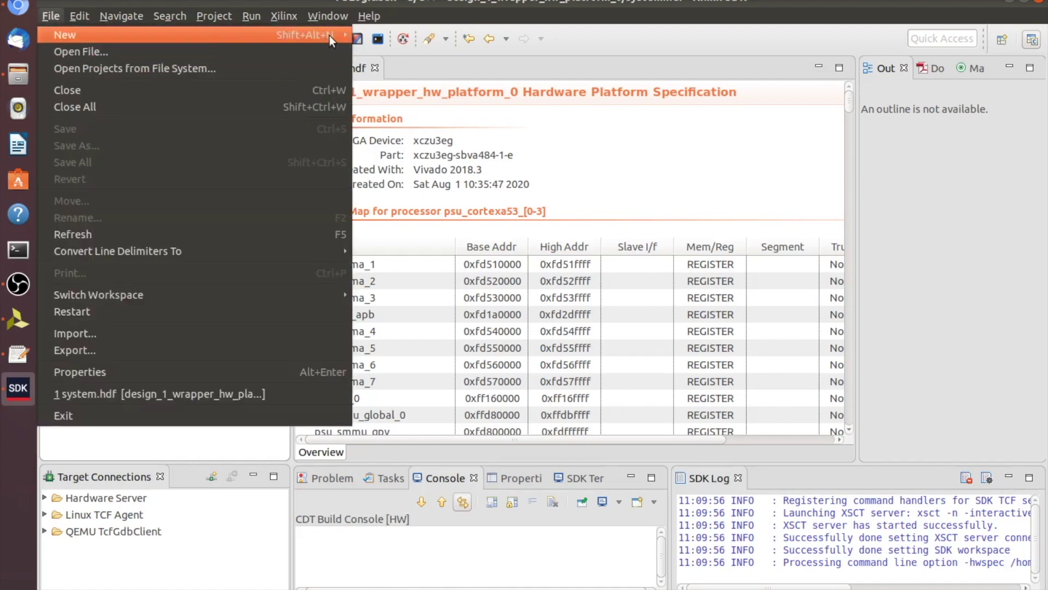
pyautogui.moveTo(329, 35)
pyautogui.click(379, 37)
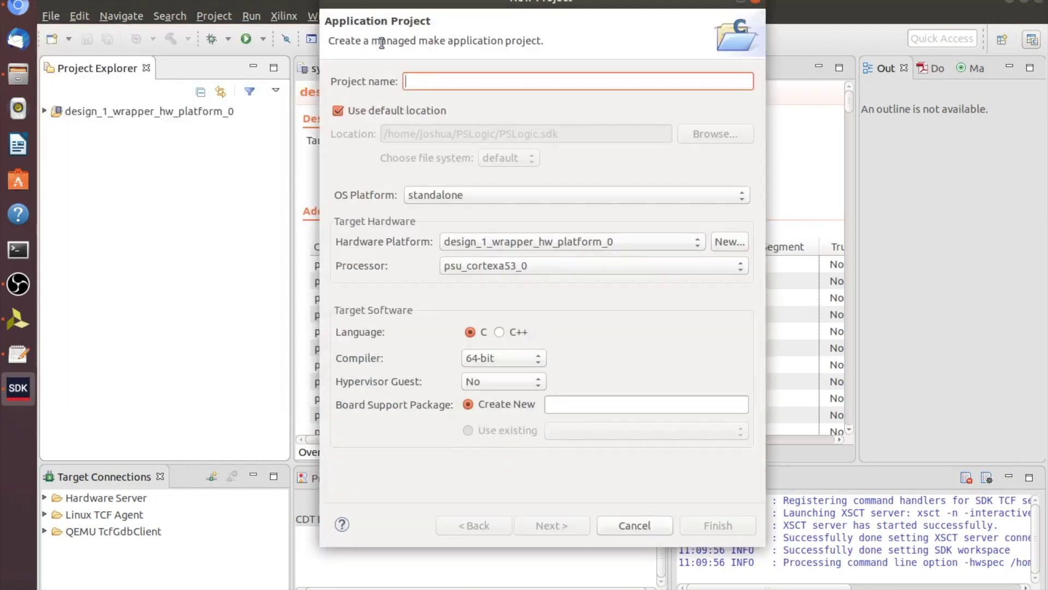
pyautogui.write('FSVL')
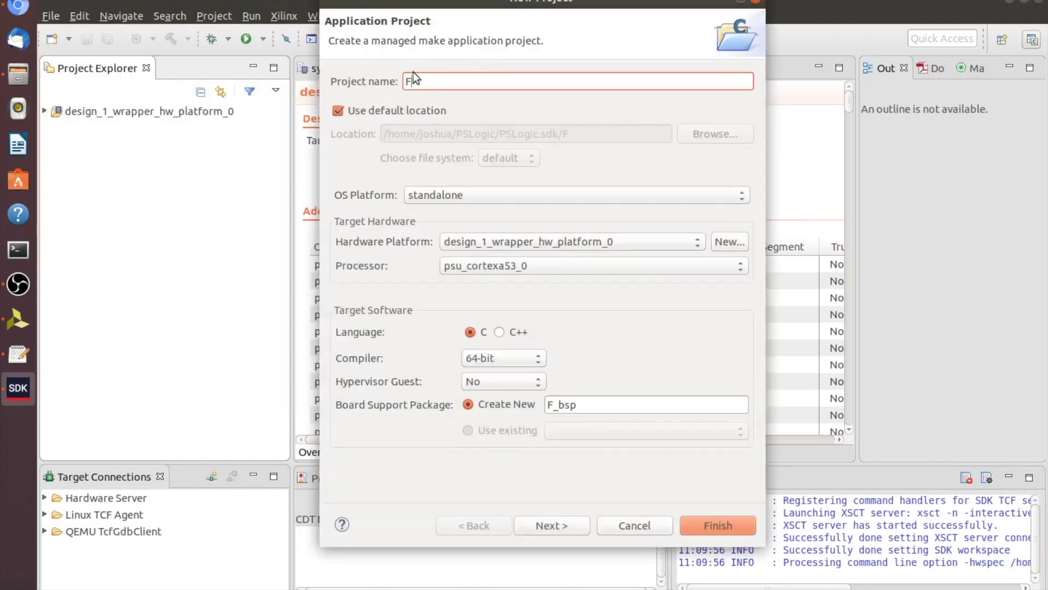
pyautogui.press('BackSpace')
pyautogui.press('BackSpace')
pyautogui.write('BL_HW')
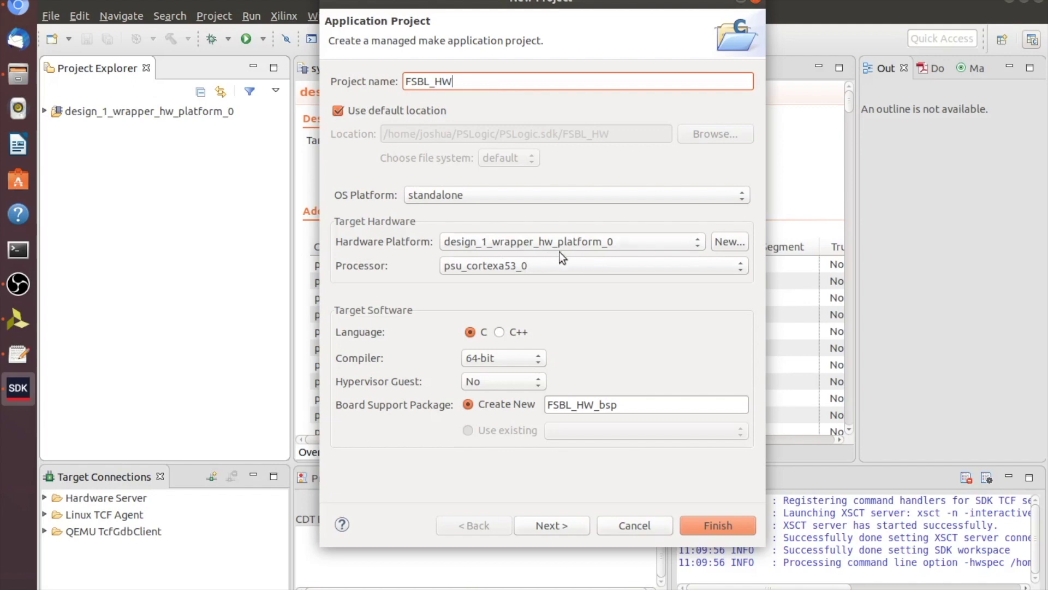
pyautogui.click(565, 525)
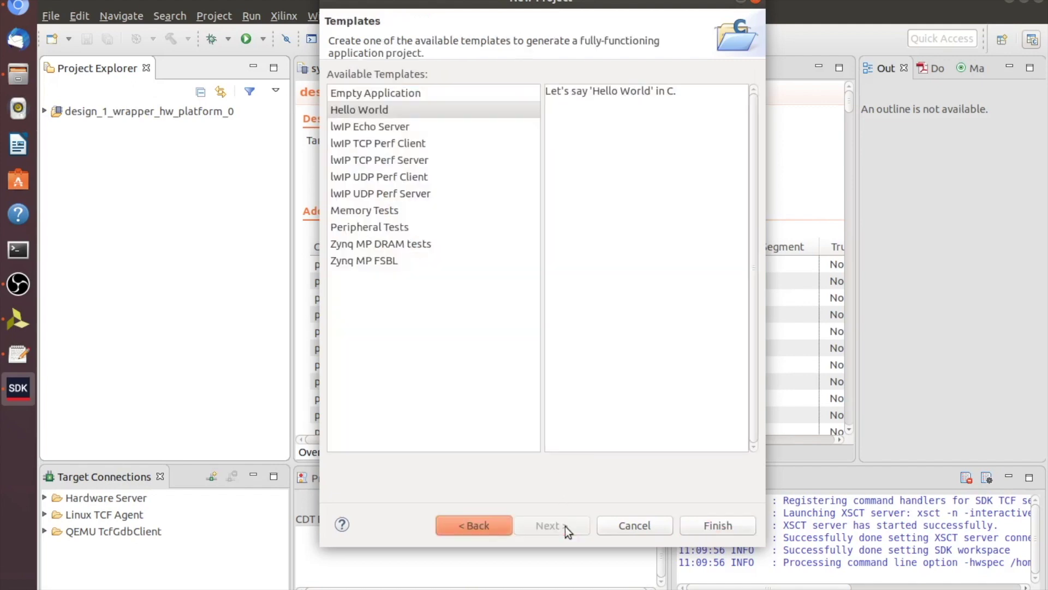
pyautogui.click(370, 260)
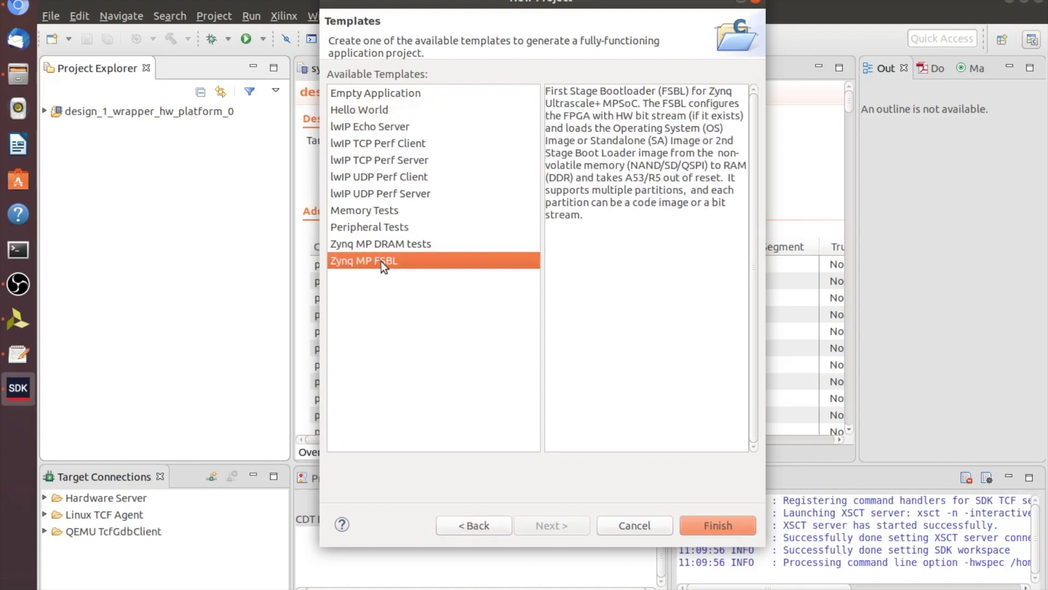
pyautogui.click(716, 522)
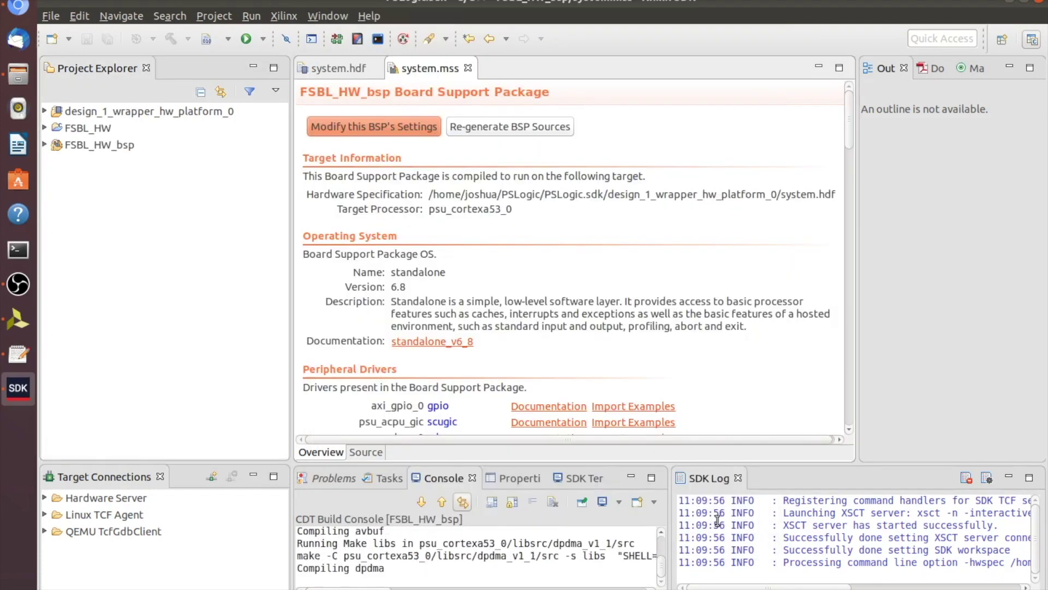
# - In the FSBL_HW_bsp standalone settings, choose psu_uart_1 for both stdin and stdout and apply
pyautogui.click(368, 128)
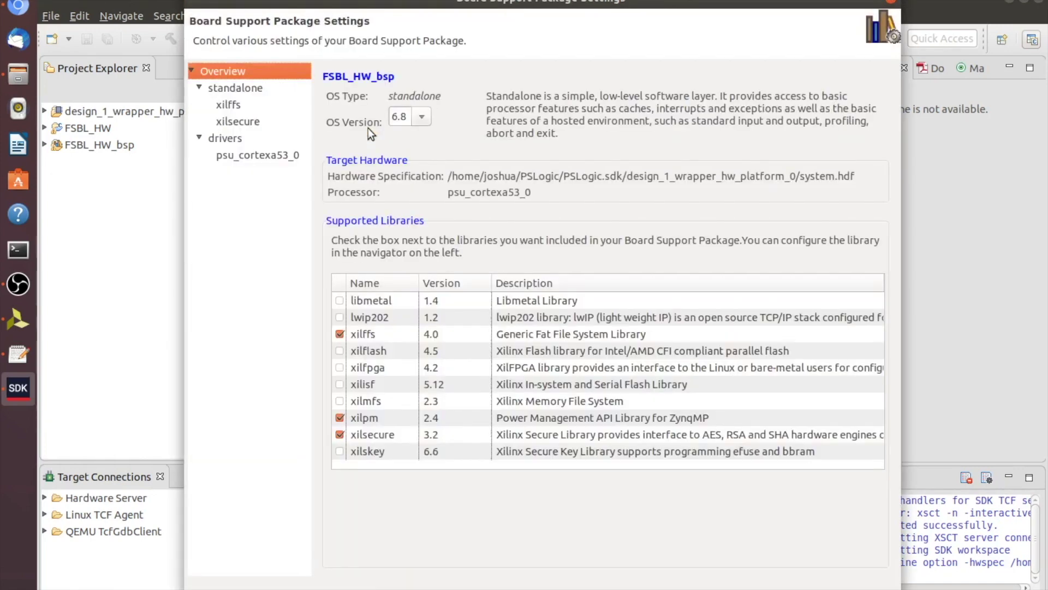
pyautogui.click(233, 89)
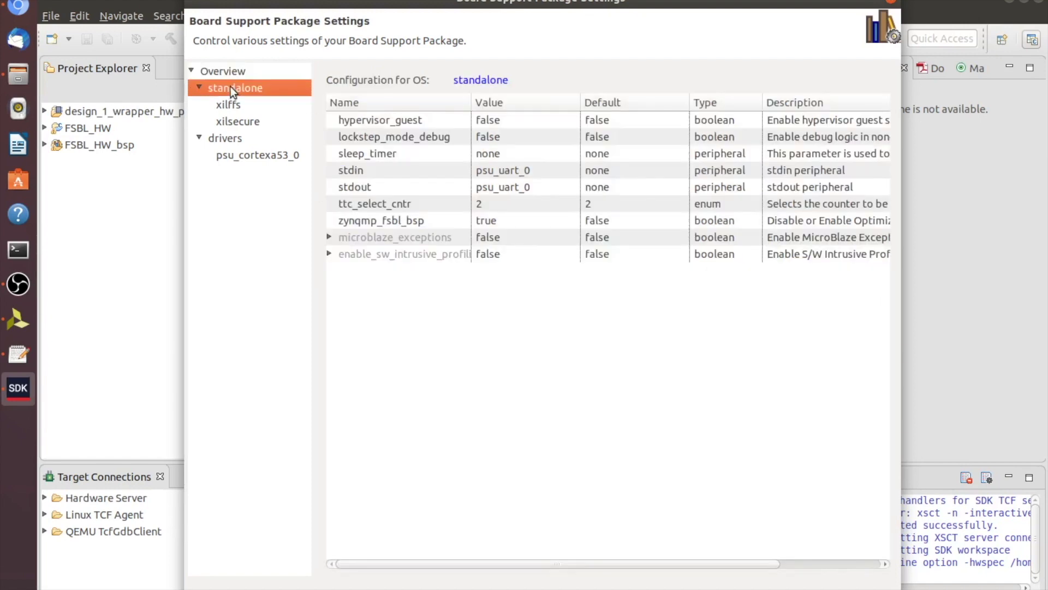
pyautogui.click(575, 169)
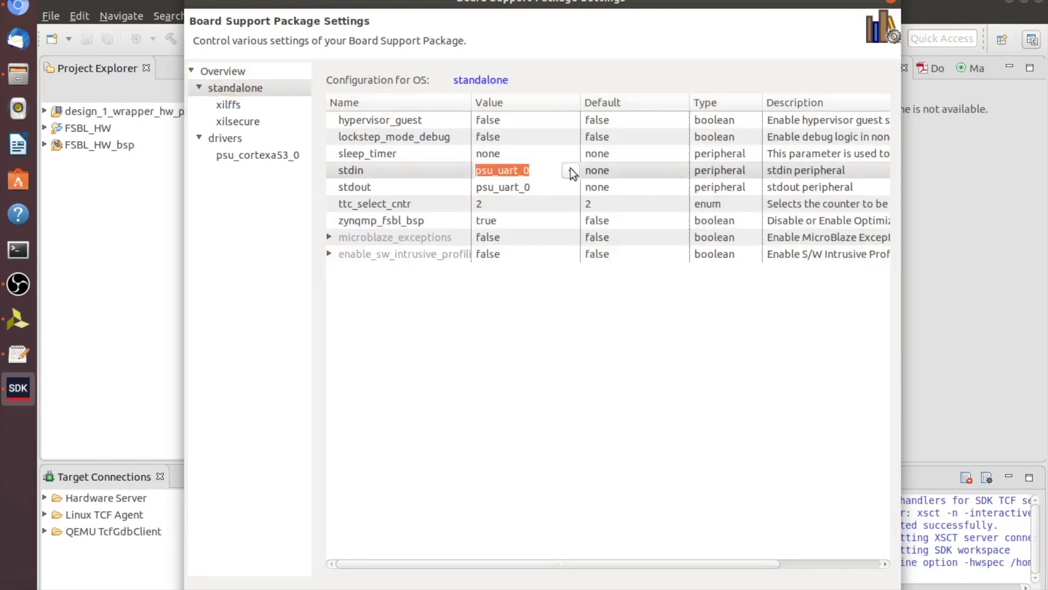
pyautogui.click(570, 170)
pyautogui.click(536, 240)
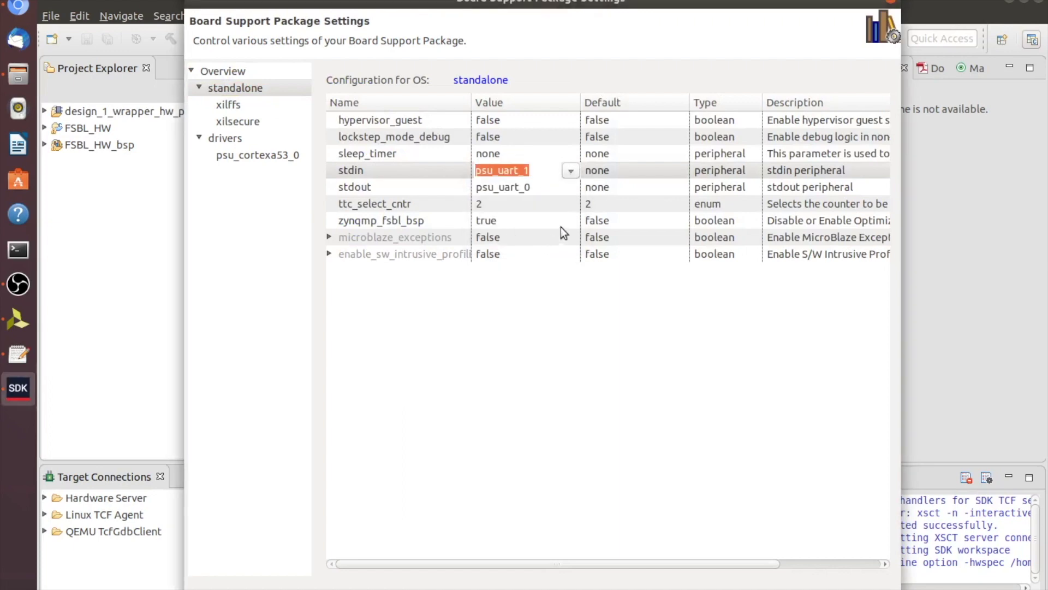
pyautogui.click(569, 186)
pyautogui.click(570, 187)
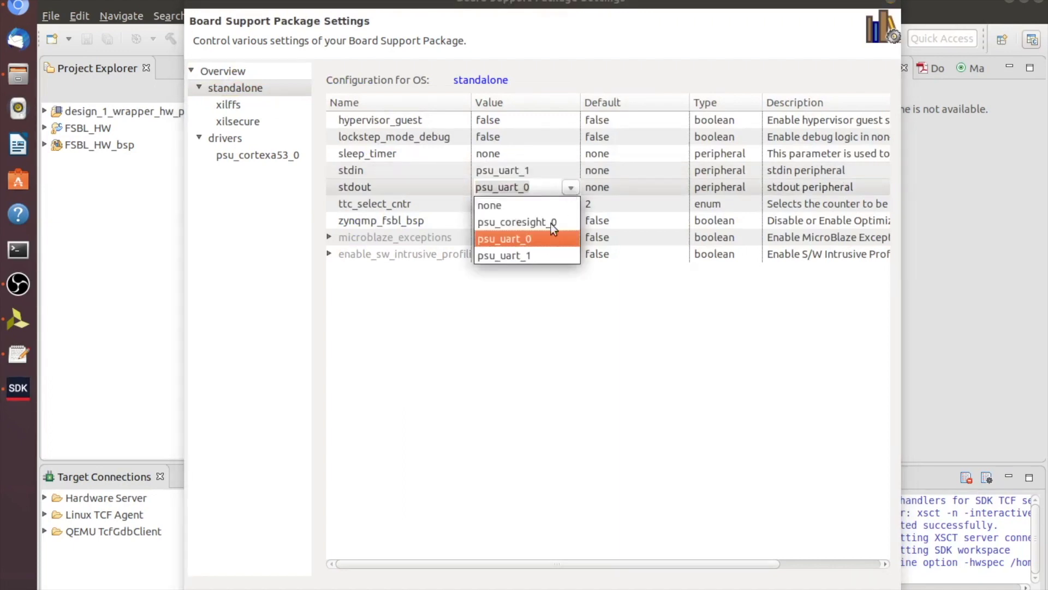
pyautogui.click(536, 254)
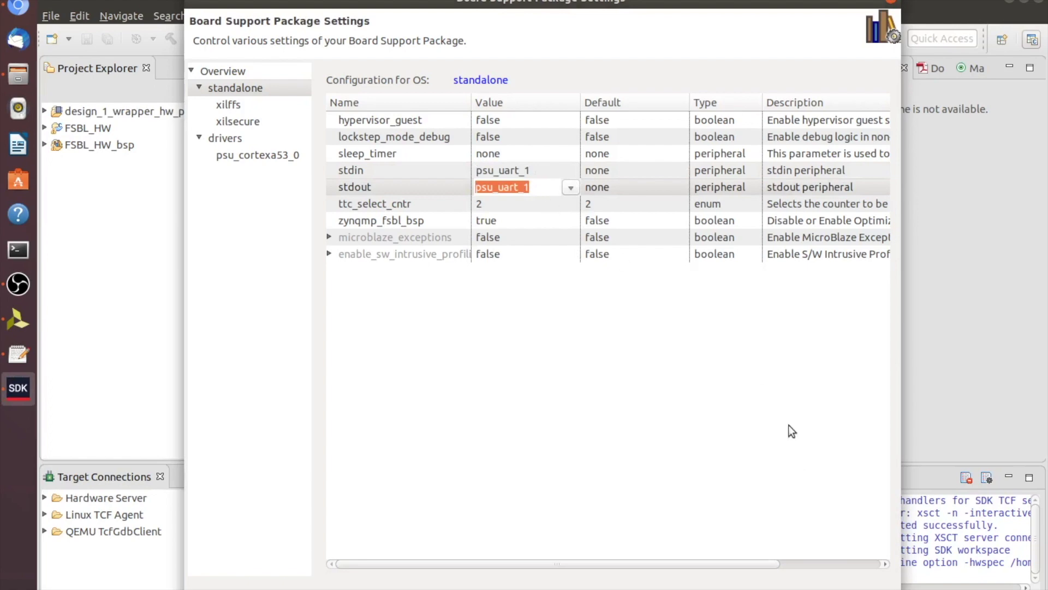
pyautogui.press('Return')
pyautogui.press('Return')
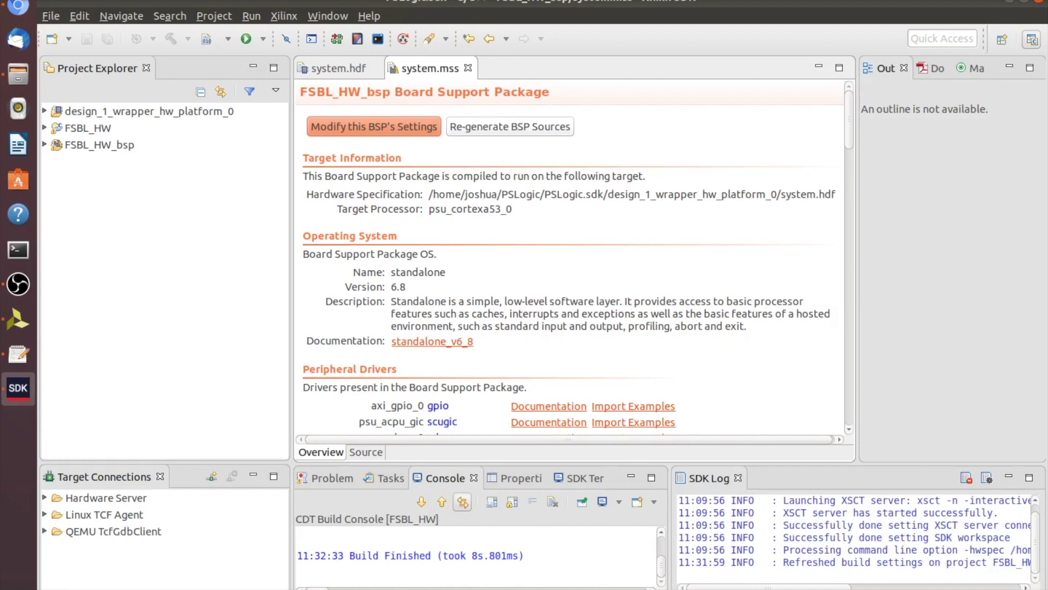
# - Select the project list once the FSBL_HW build has finished
pyautogui.click(216, 232)
# - Create an application project named HW on the existing FSBL_HW_bsp using the Hello World template
pyautogui.click(50, 16)
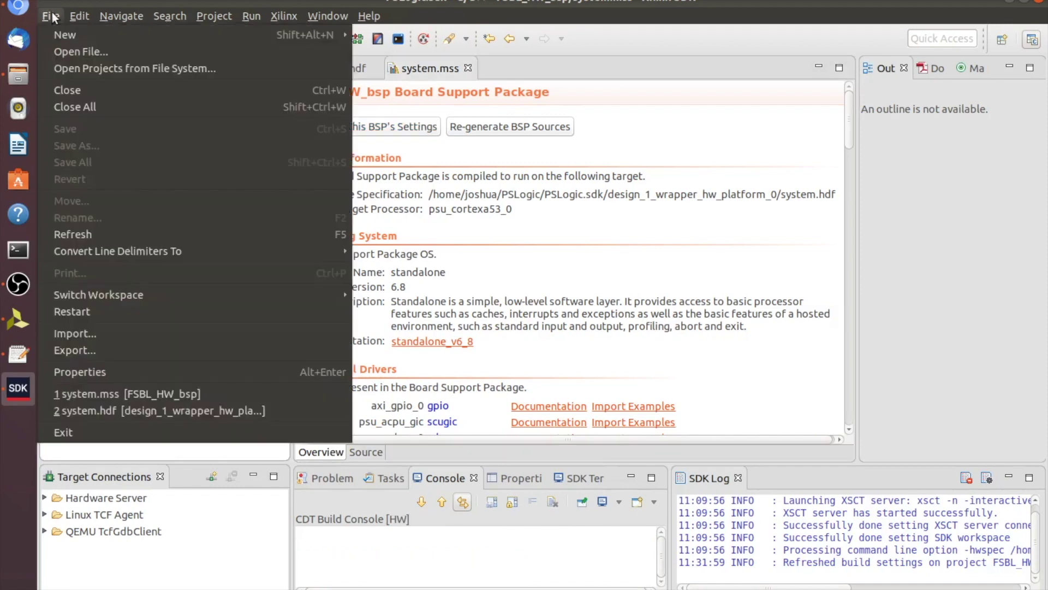
pyautogui.moveTo(283, 40)
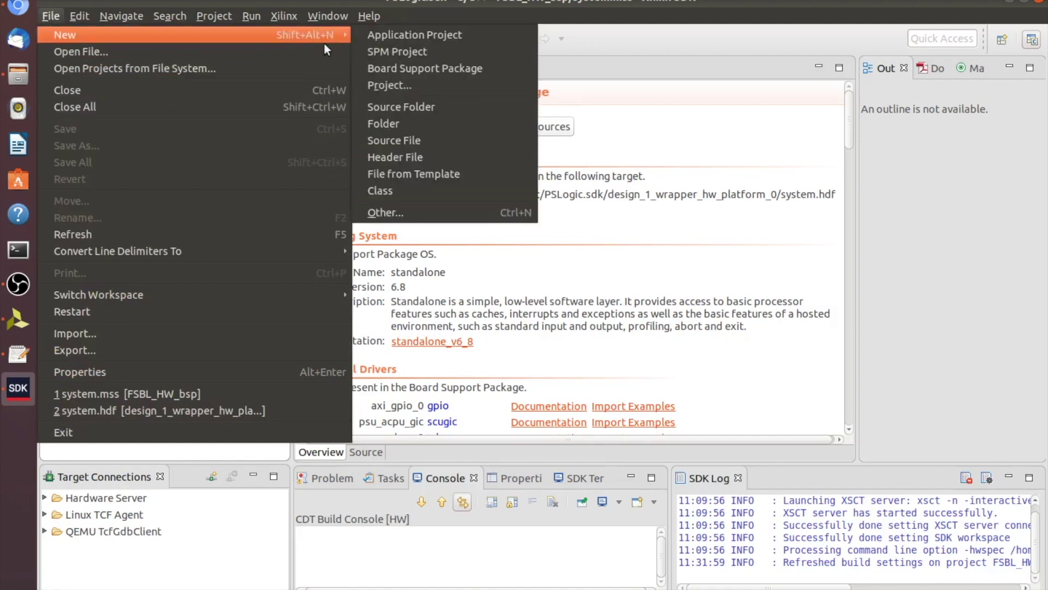
pyautogui.click(382, 37)
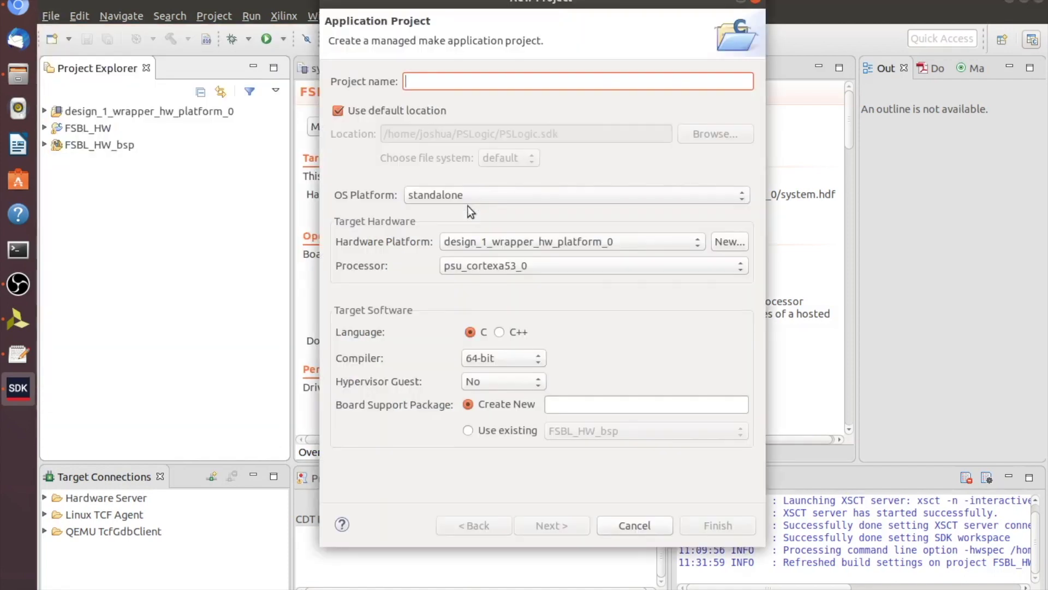
pyautogui.write('HW')
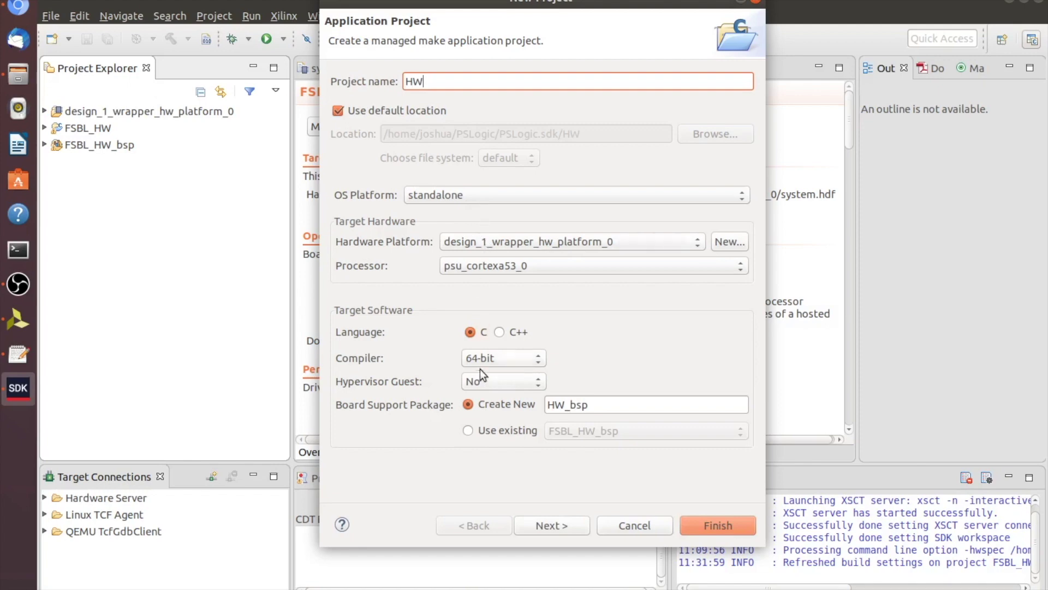
pyautogui.click(480, 431)
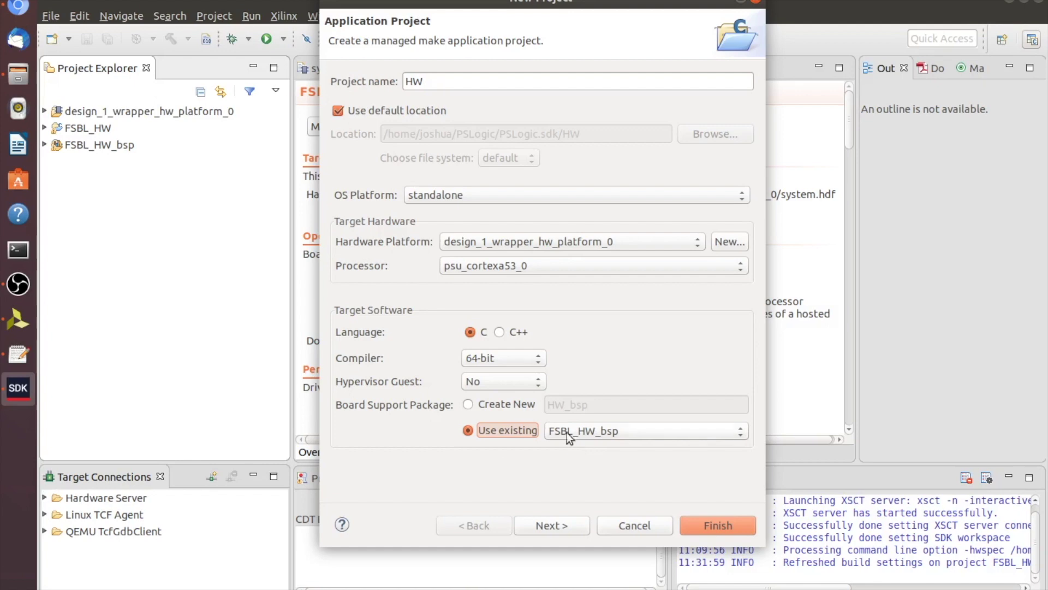
pyautogui.click(572, 519)
pyautogui.click(445, 111)
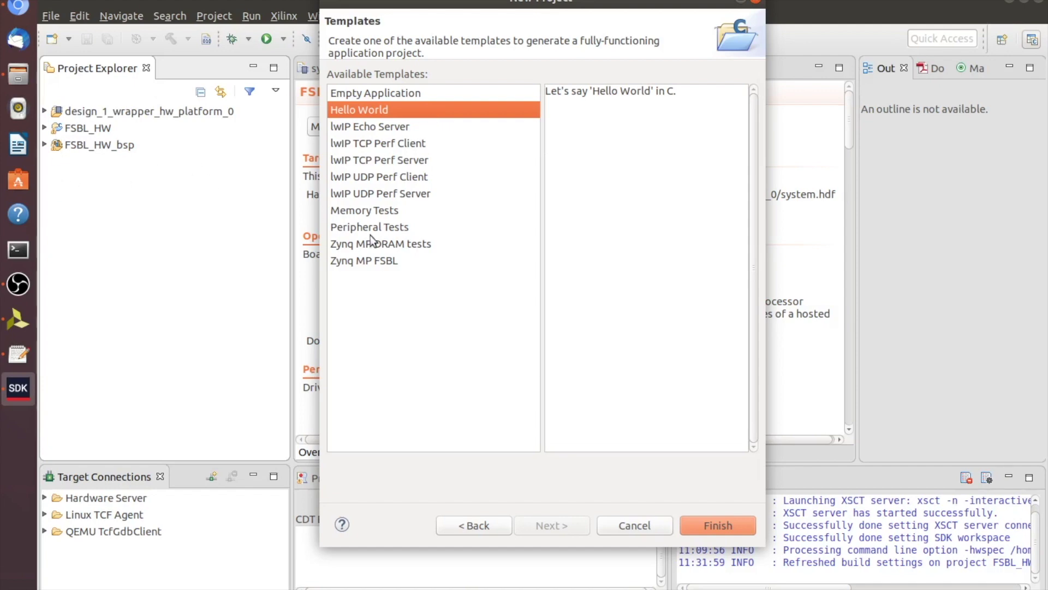
pyautogui.click(475, 525)
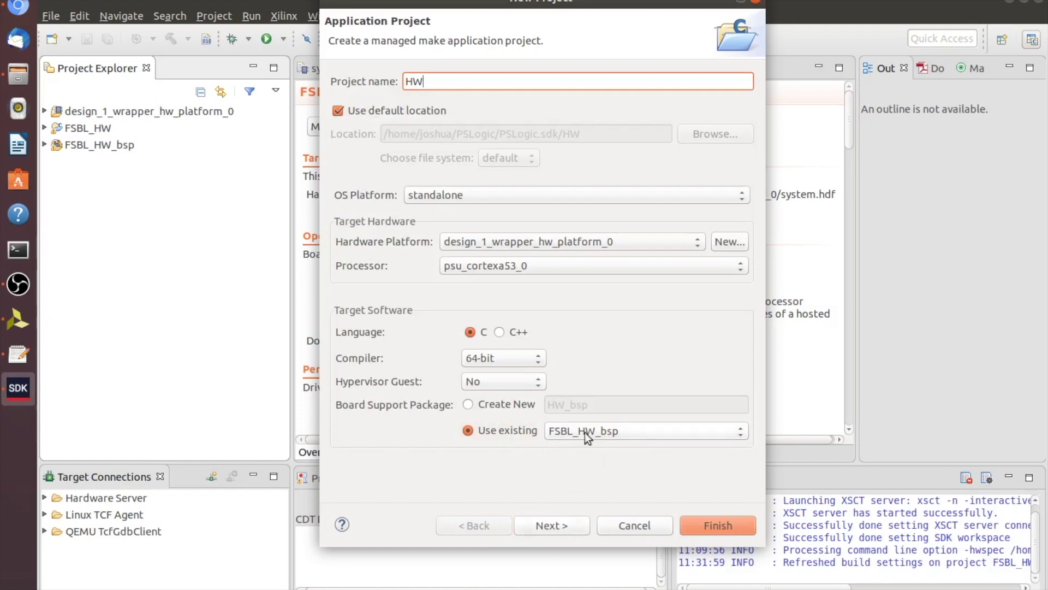
pyautogui.click(547, 524)
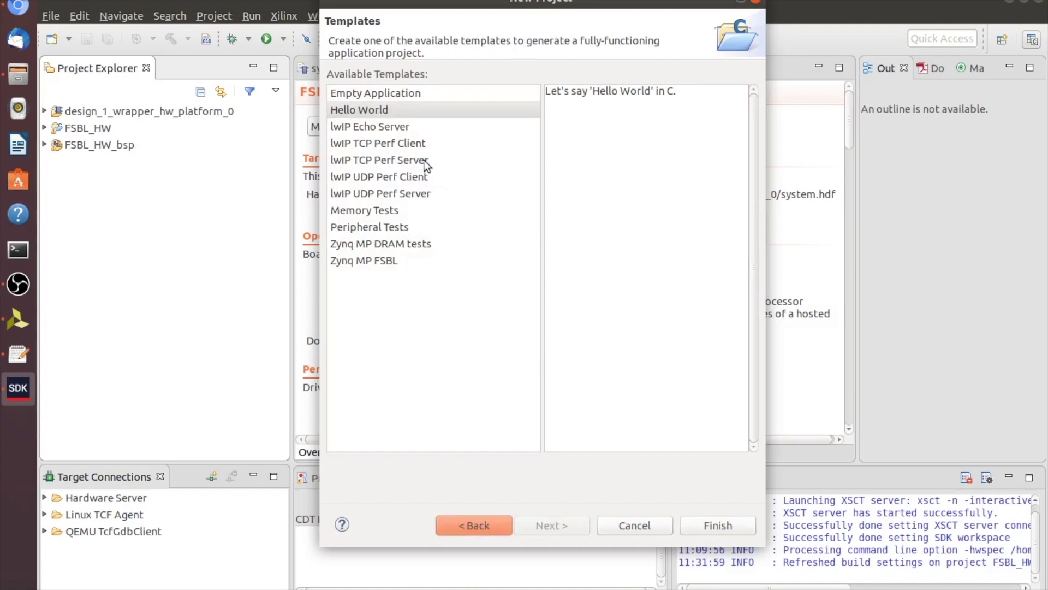
pyautogui.click(419, 112)
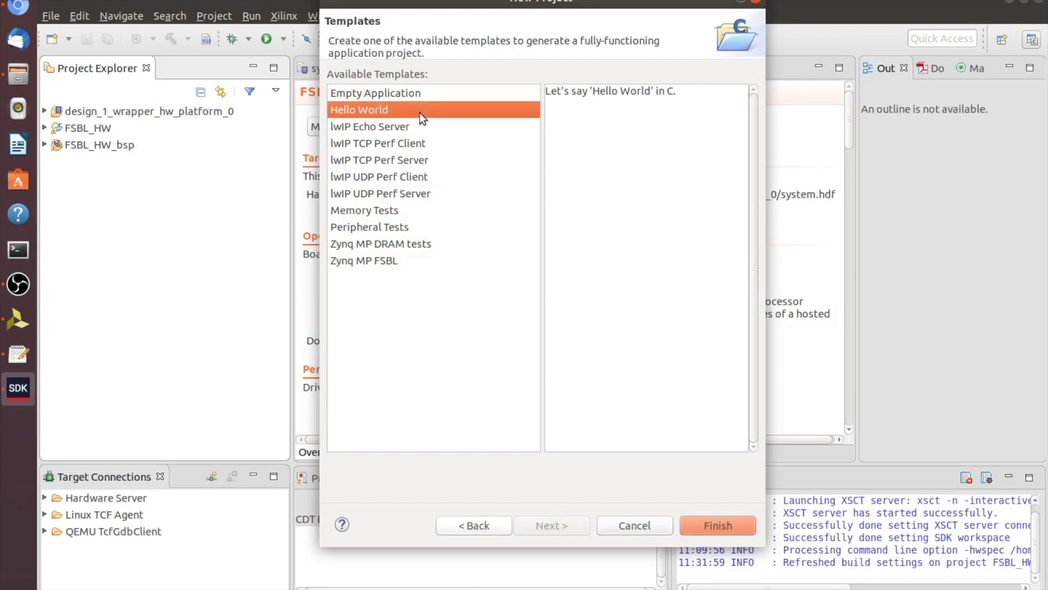
pyautogui.click(705, 529)
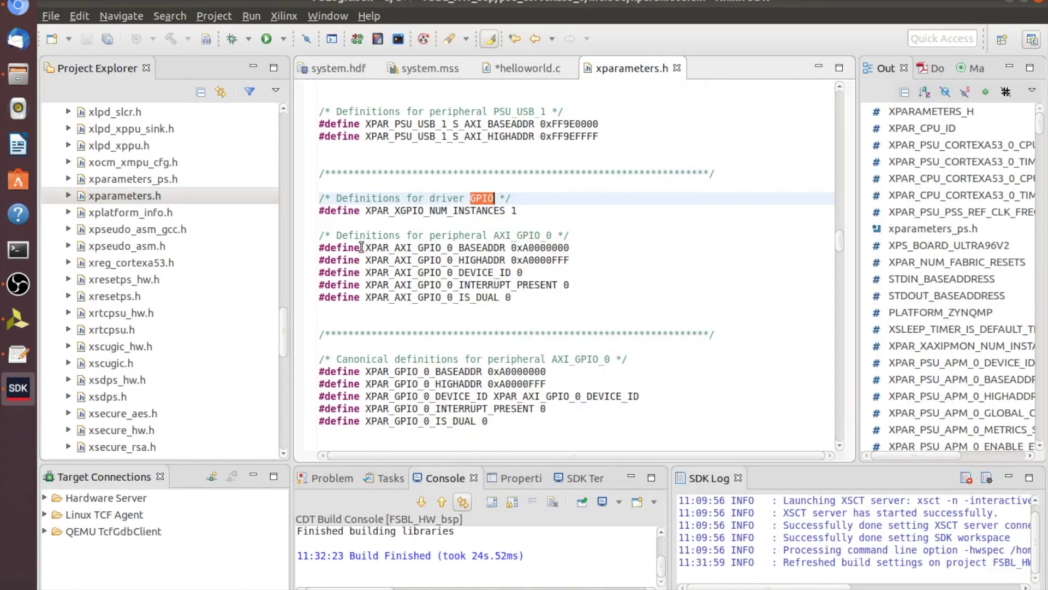
# - Insert #include <unistd.h> after xil_printf.h, save helloworld.c, and select the HW project
pyautogui.click(461, 233)
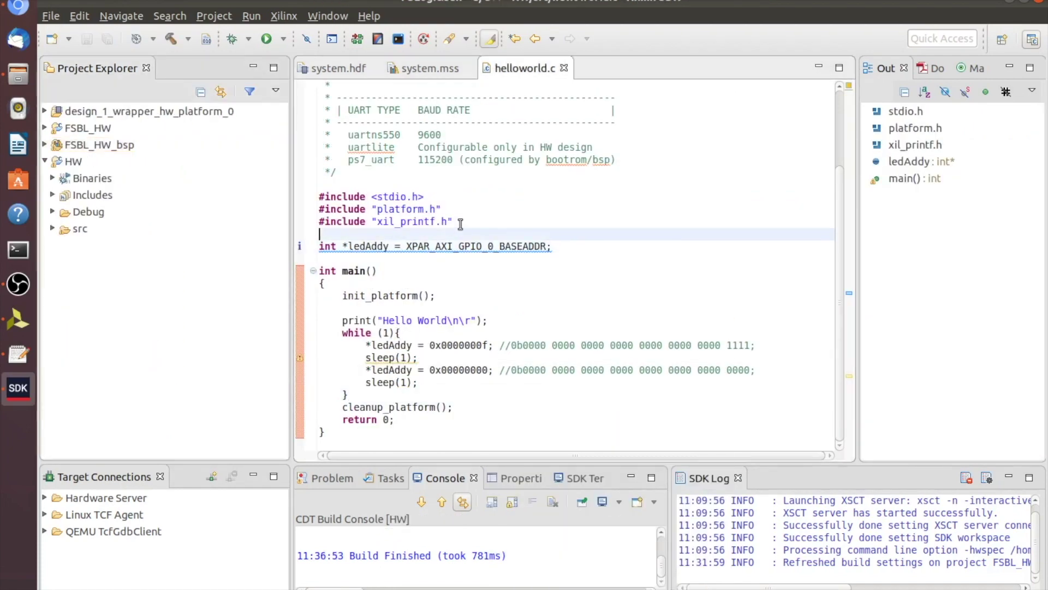
pyautogui.write('#include <unistd.h>')
pyautogui.press('Return')
pyautogui.hotkey('ctrl', 's')
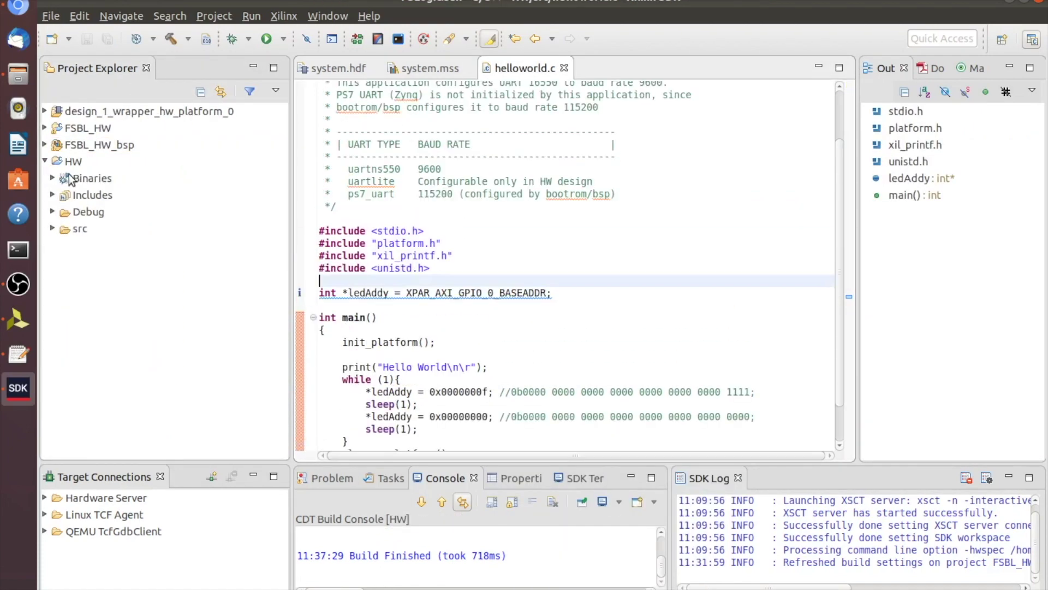
pyautogui.scroll(-1, 518, 301)
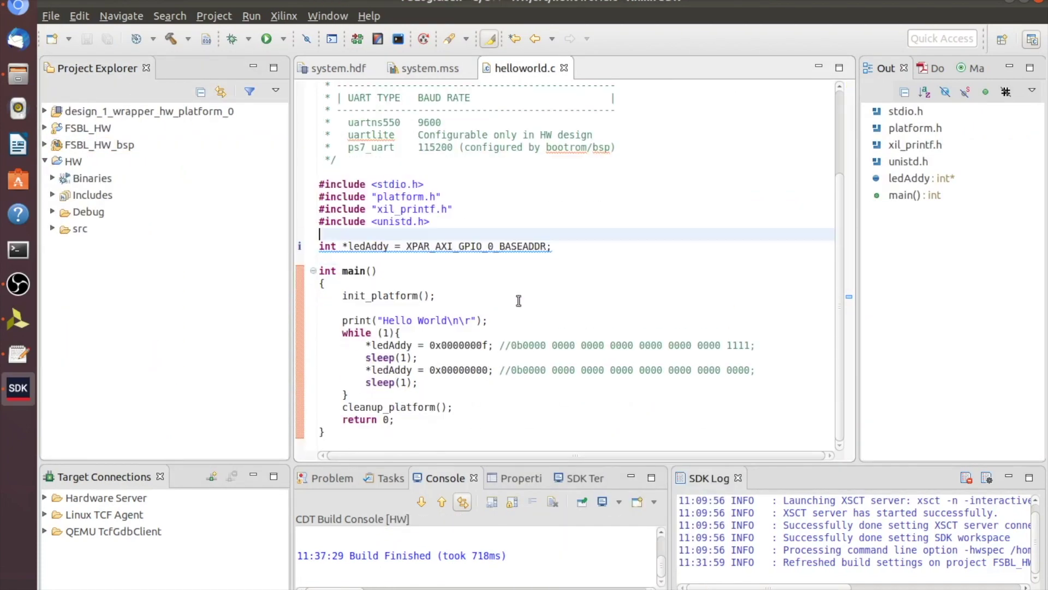
pyautogui.scroll(1, 518, 300)
pyautogui.scroll(-1, 519, 300)
pyautogui.click(45, 161)
pyautogui.click(66, 164)
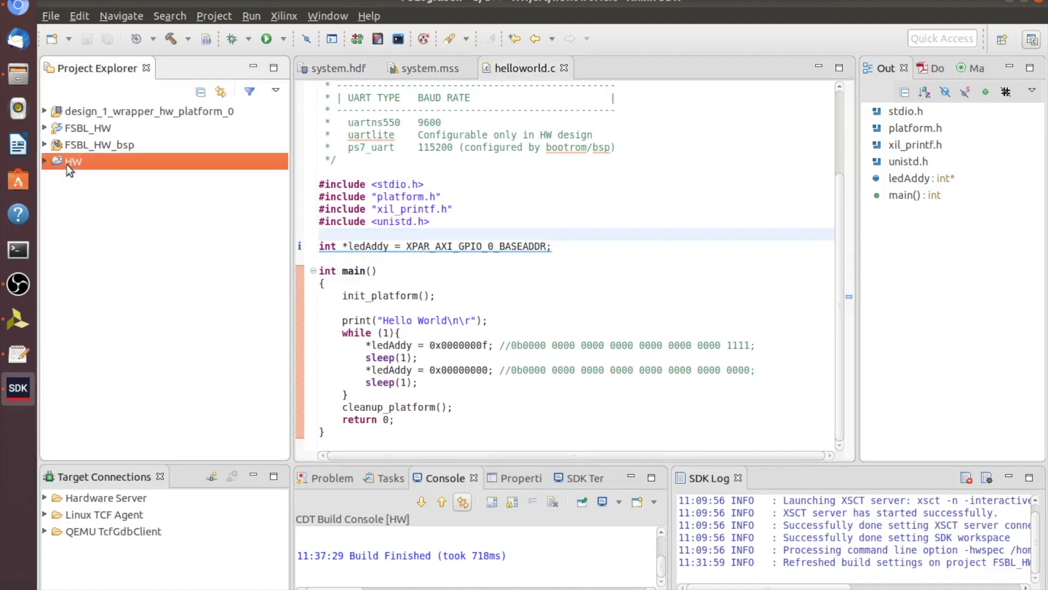
# - Run Xilinx > Create Boot Image with the FSBL, bitstream and HW.elf partitions, then check the Bootgen log
pyautogui.click(280, 17)
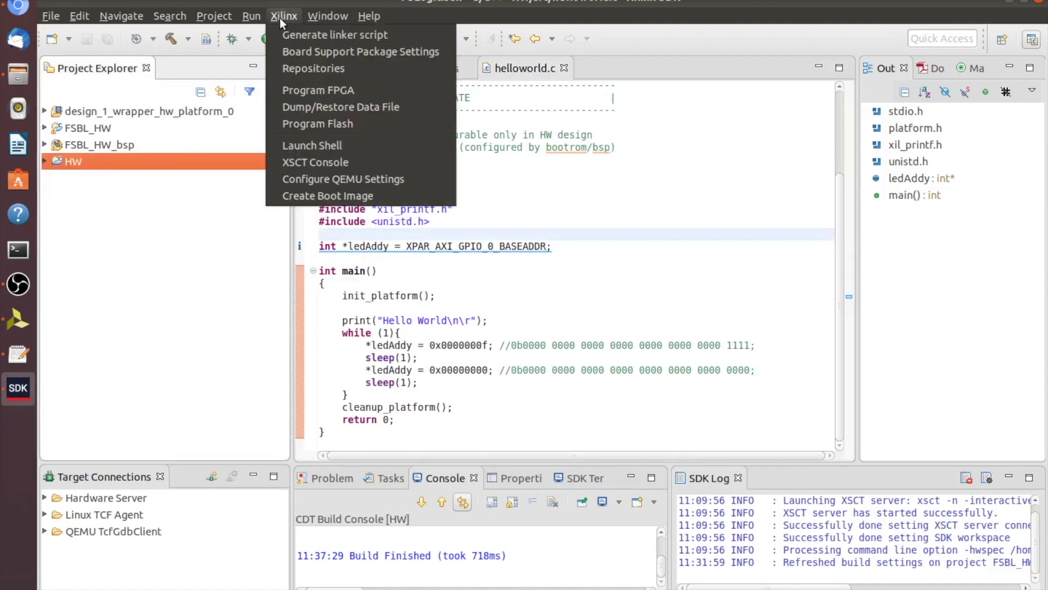
pyautogui.click(291, 197)
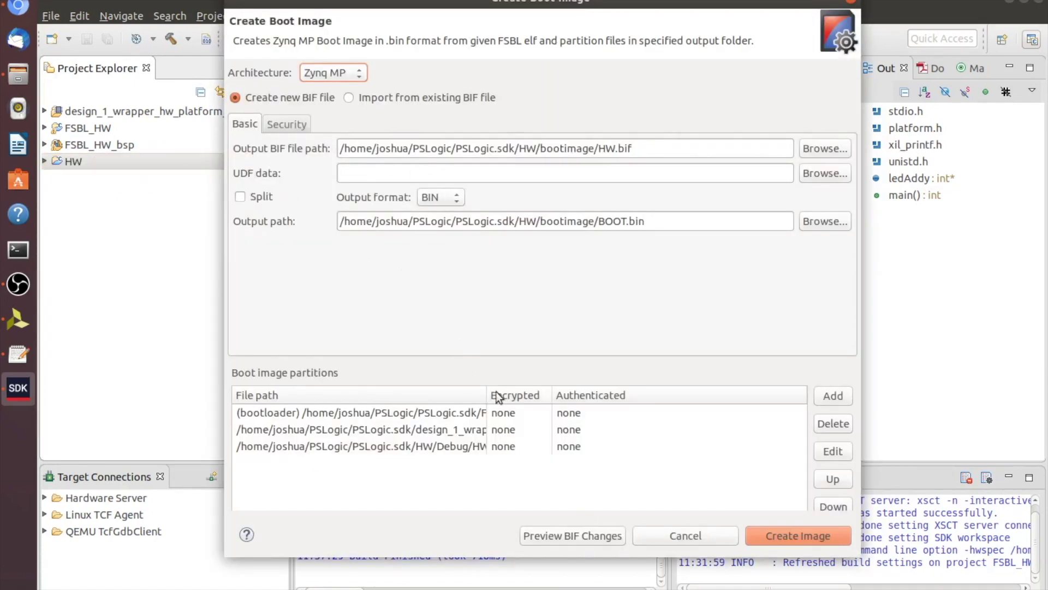
pyautogui.click(480, 412)
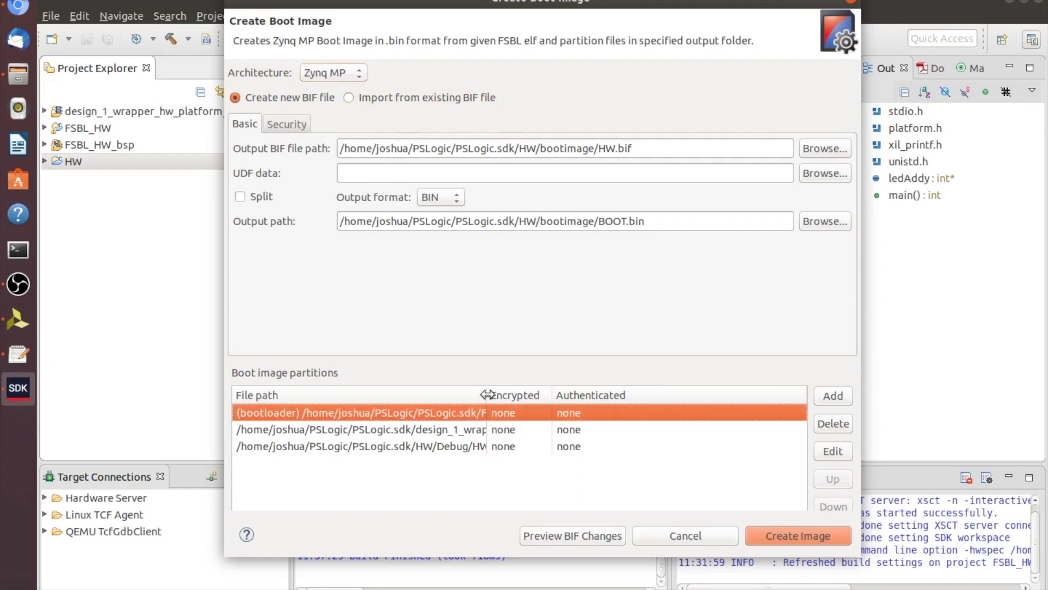
pyautogui.moveTo(484, 395); pyautogui.dragTo(741, 427)
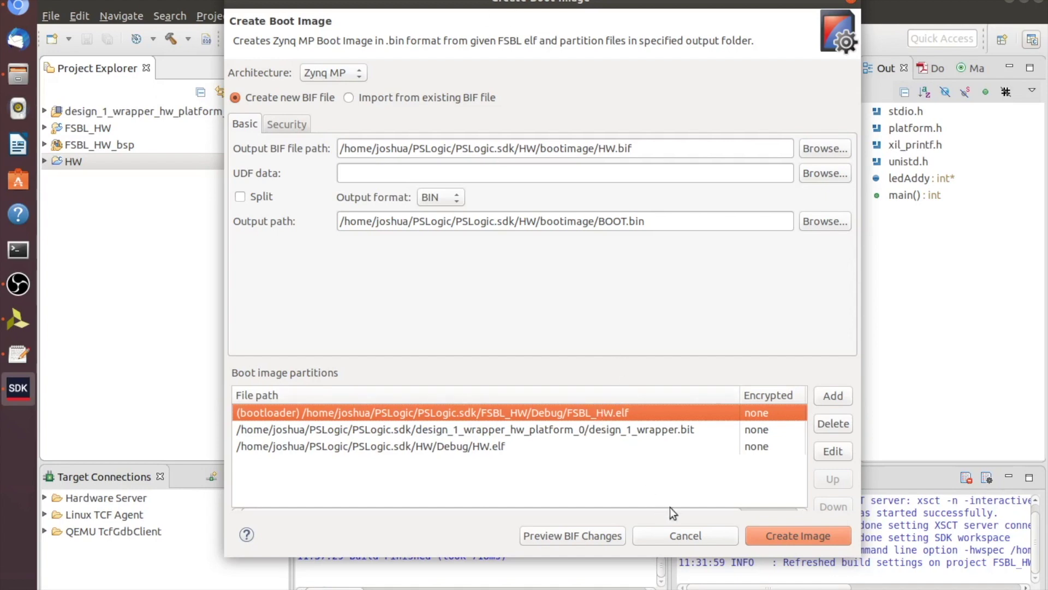
pyautogui.click(784, 535)
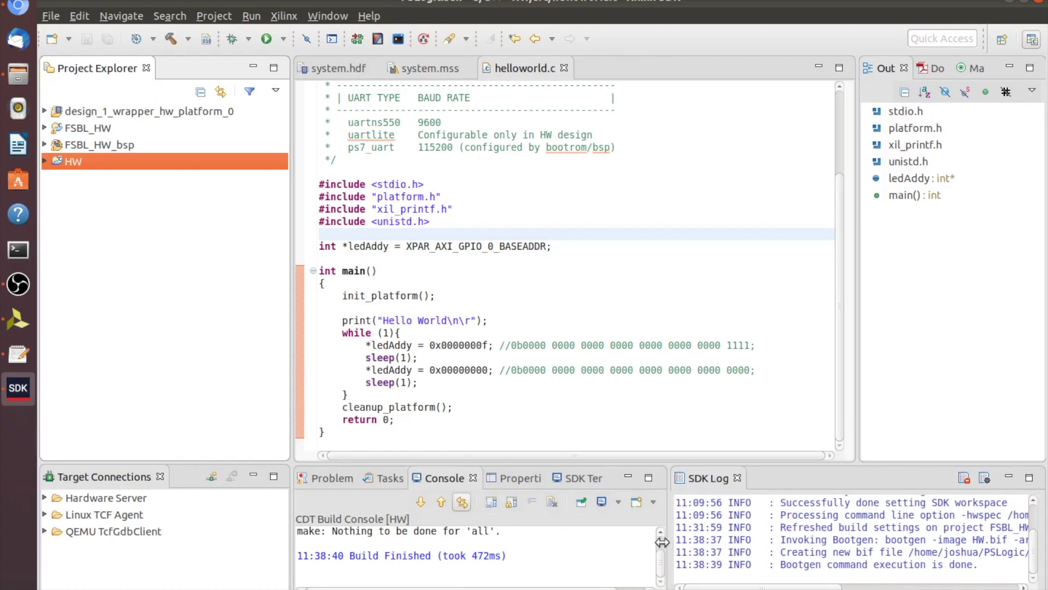
pyautogui.moveTo(670, 538); pyautogui.dragTo(413, 524)
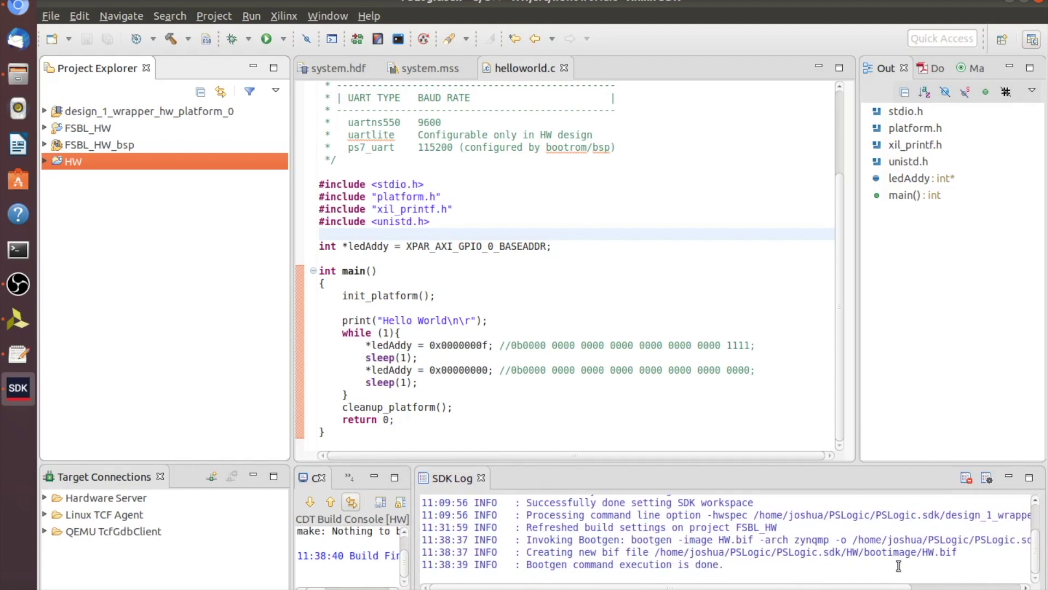
# - Browse to Home > PSLogic > PSLogic.sdk > HW > bootimage and select BOOT.bin and HW.bif
pyautogui.click(18, 74)
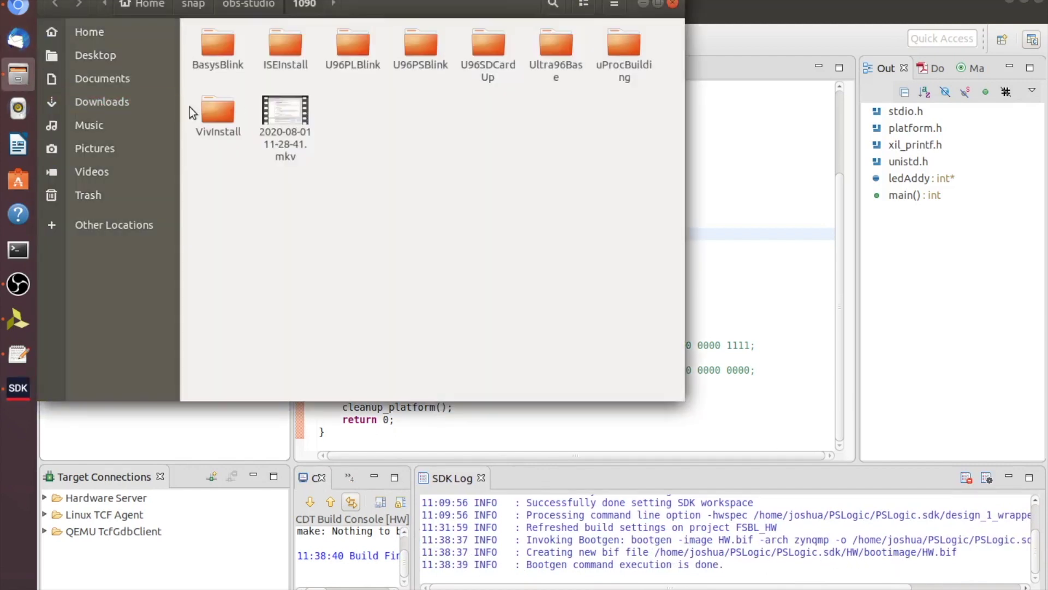
pyautogui.click(88, 32)
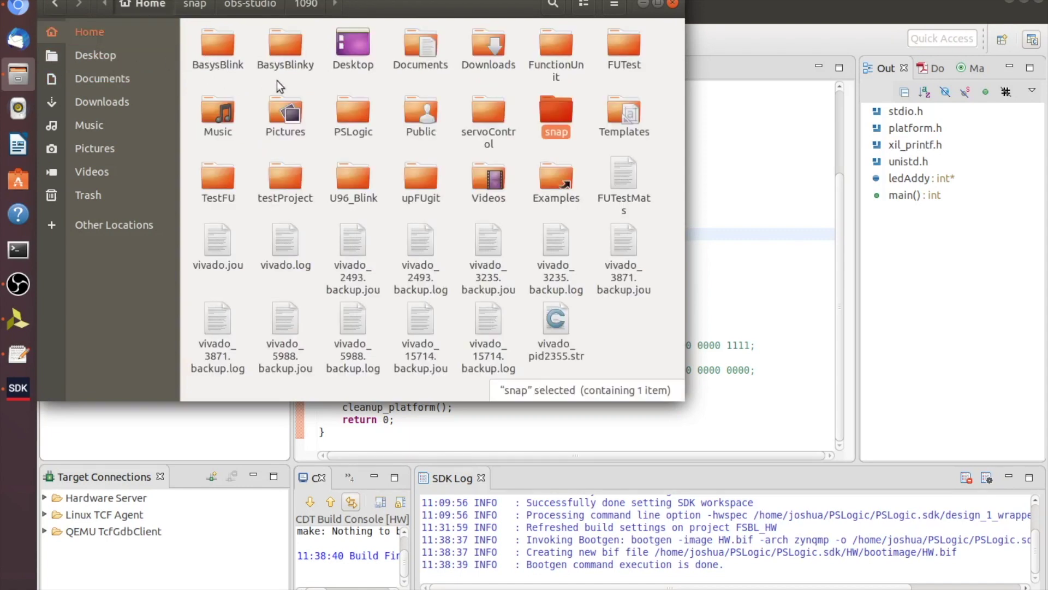
pyautogui.doubleClick(355, 108)
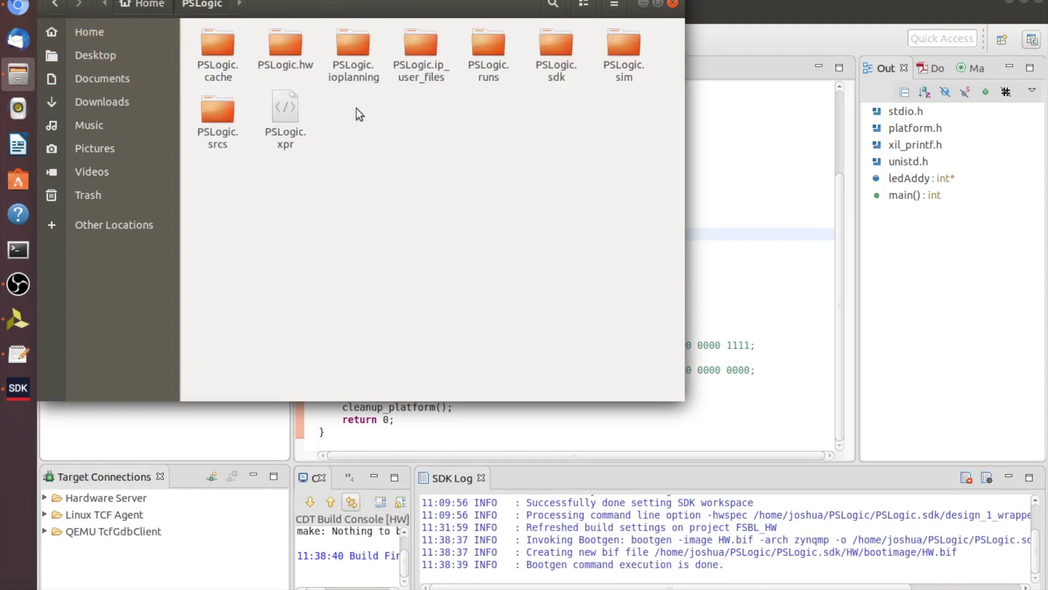
pyautogui.doubleClick(557, 54)
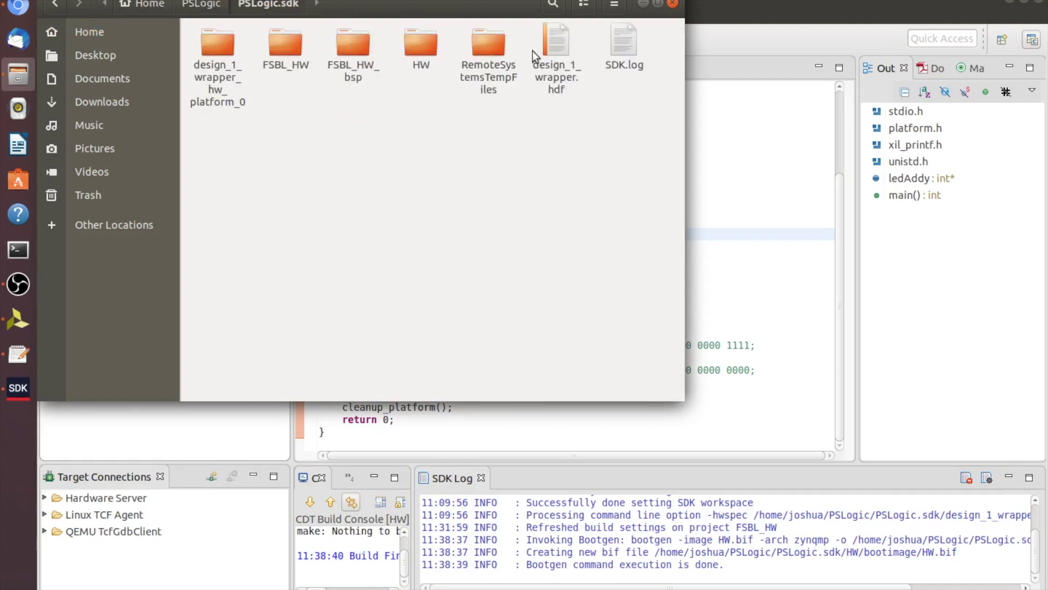
pyautogui.doubleClick(411, 48)
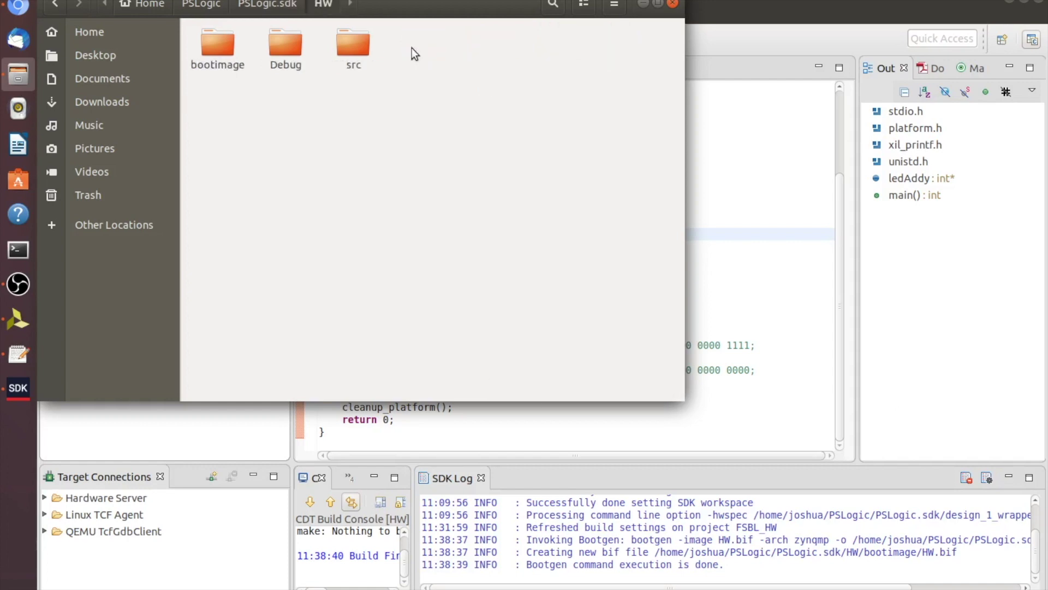
pyautogui.doubleClick(217, 47)
pyautogui.moveTo(310, 89); pyautogui.dragTo(209, 32)
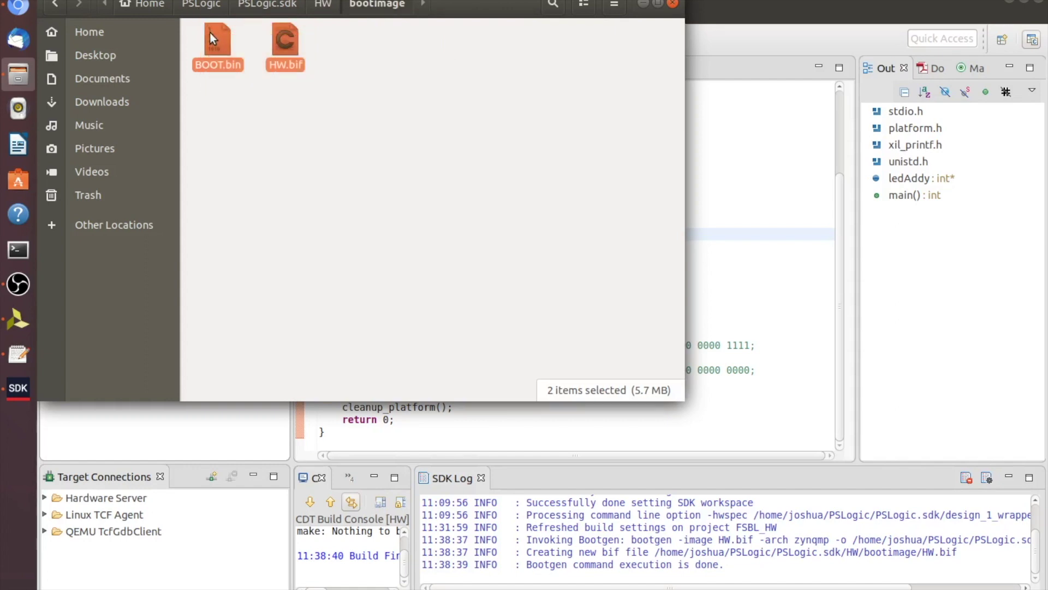